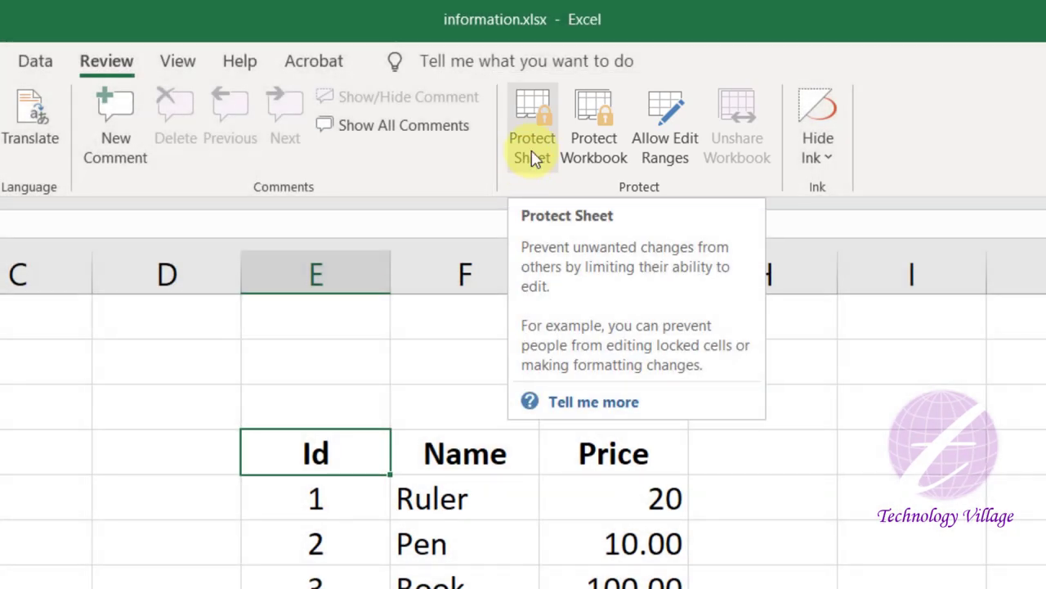
Step: Protect Sheet8 with a password, allowing only selection of locked and unlocked cells
left_click(533, 156)
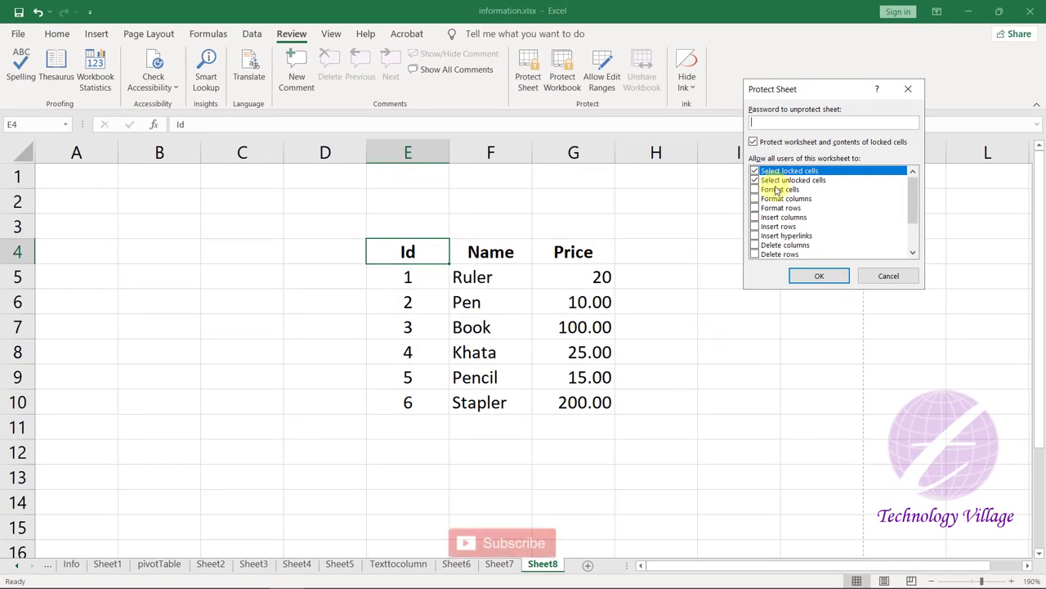
left_click_drag(798, 90, 691, 193)
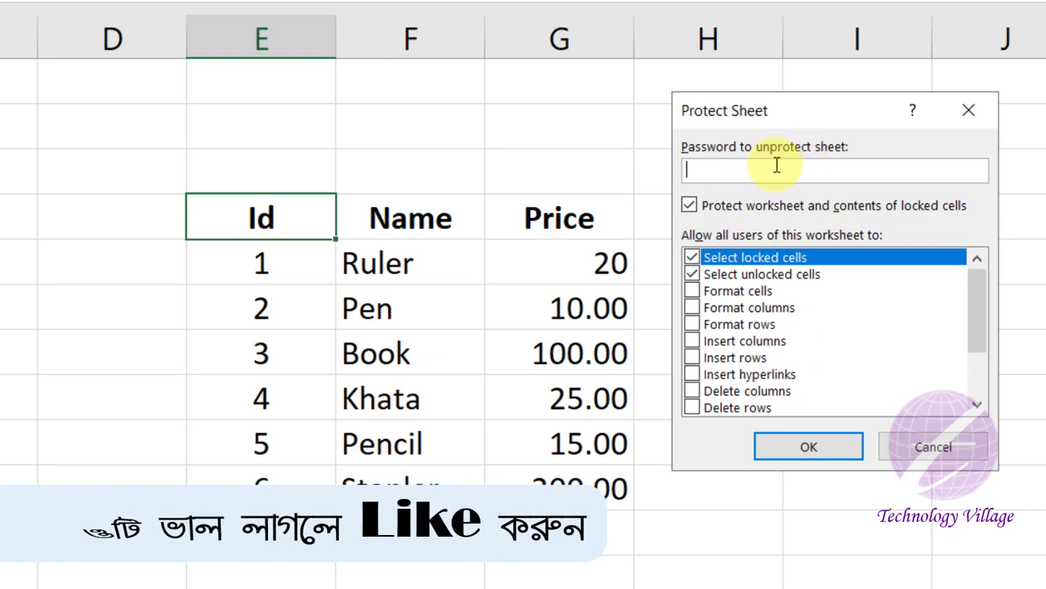
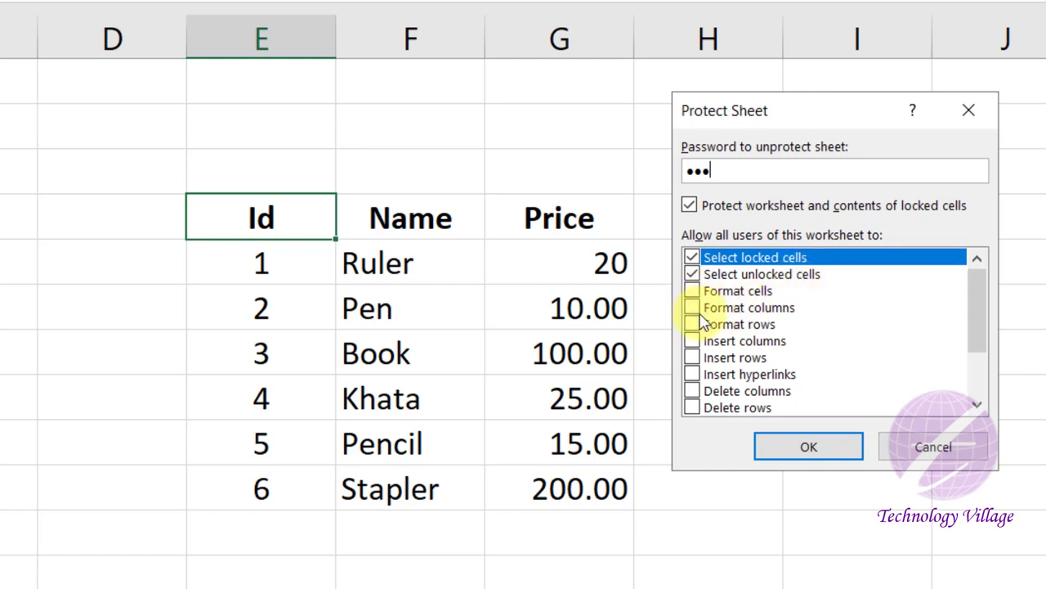
mouse_move(974, 297)
left_mouse_down()
mouse_move(978, 372)
mouse_move(976, 273)
left_mouse_up()
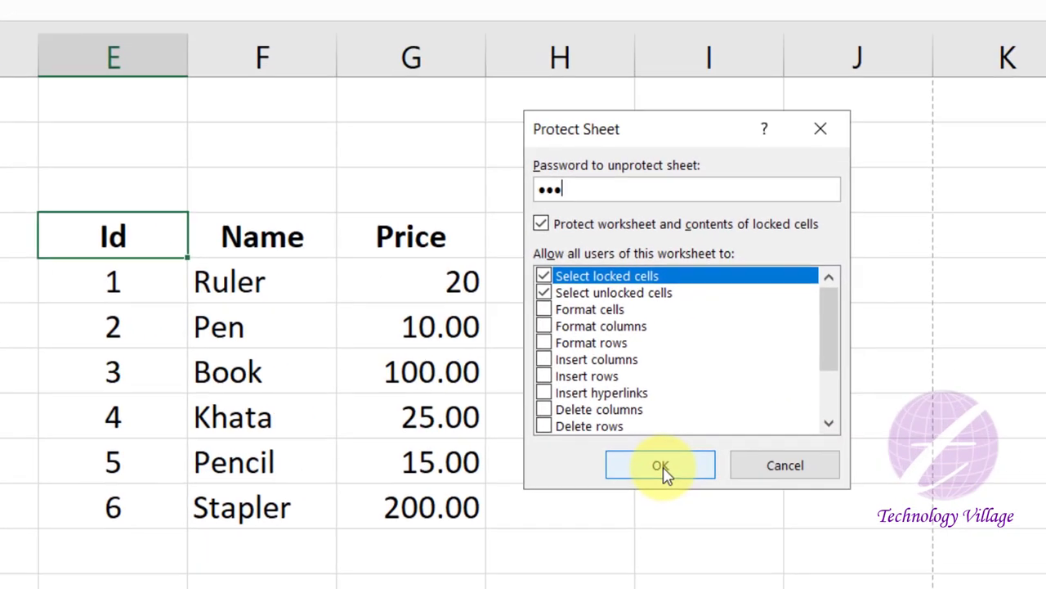
left_click(811, 447)
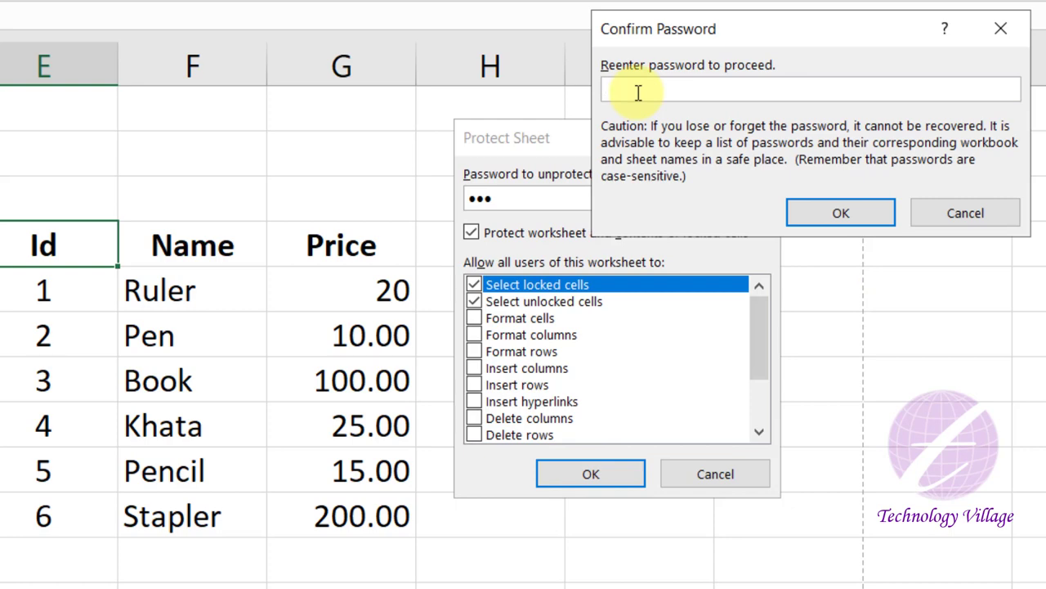
left_click(822, 214)
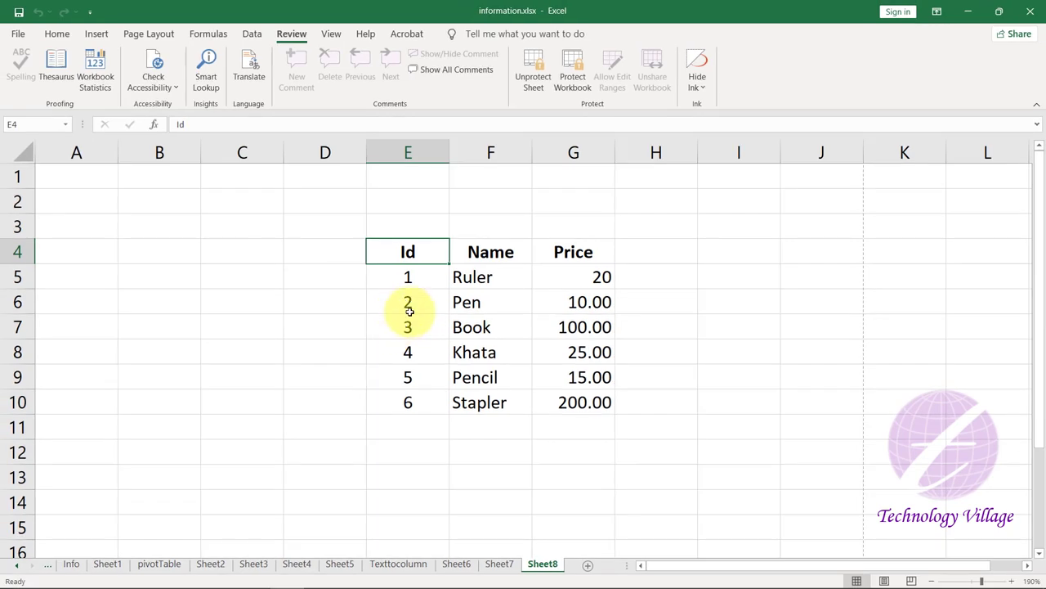
left_click(498, 276)
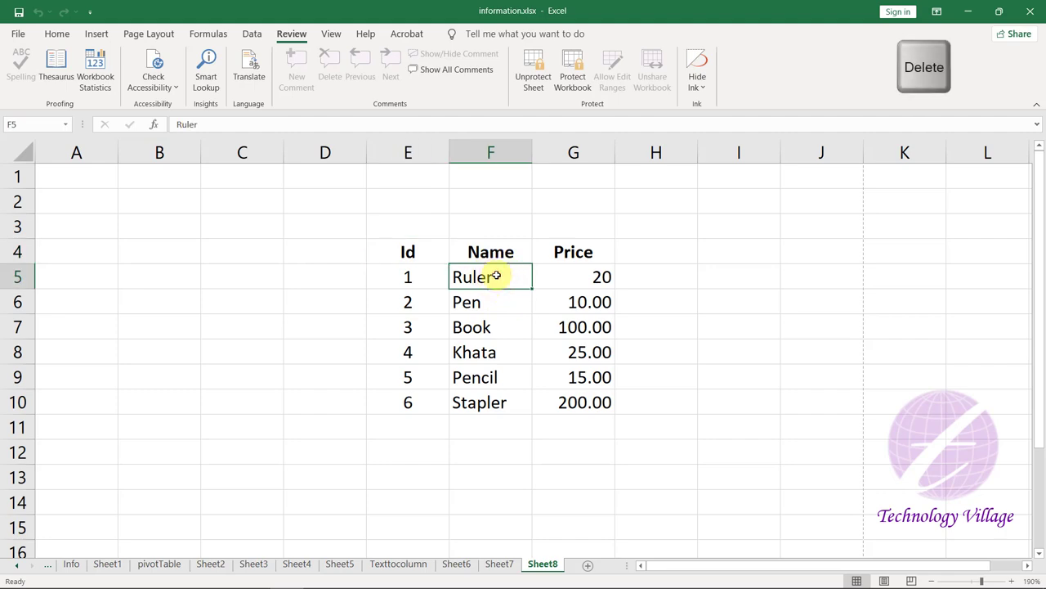
key("Delete")
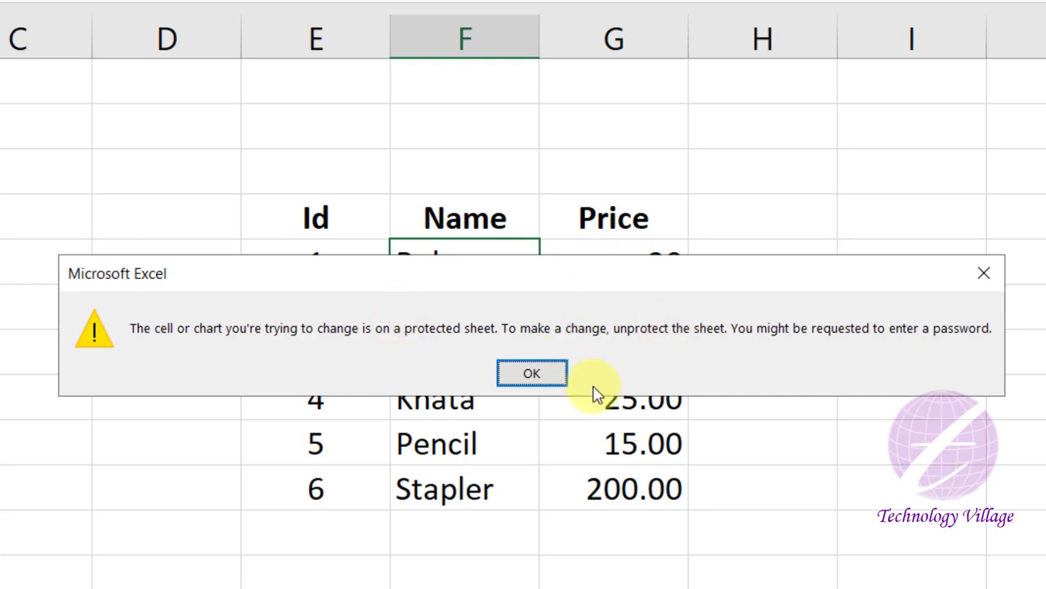
left_click(541, 376)
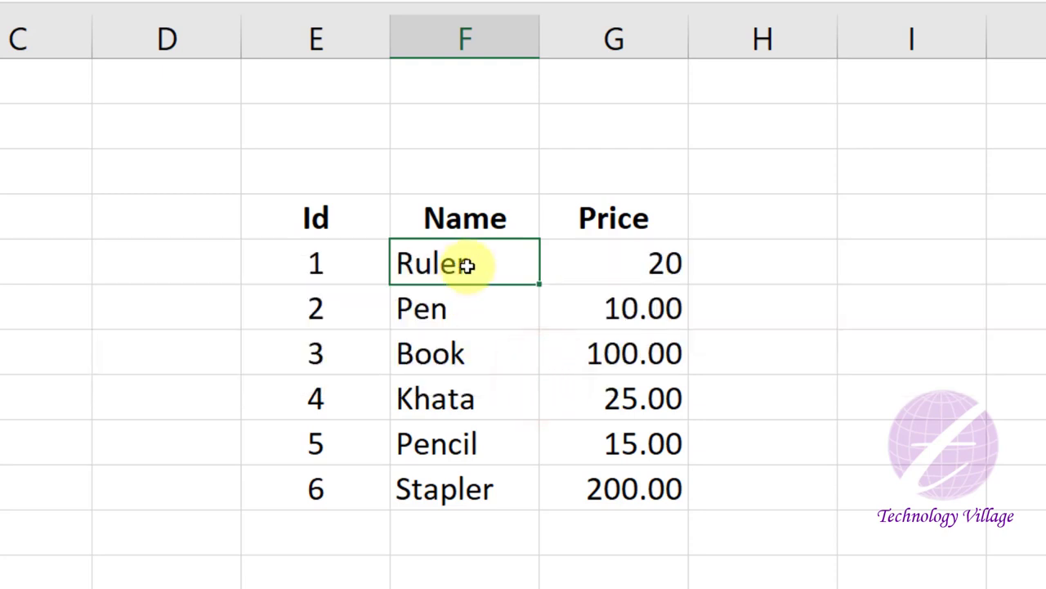
key("ctrl+b")
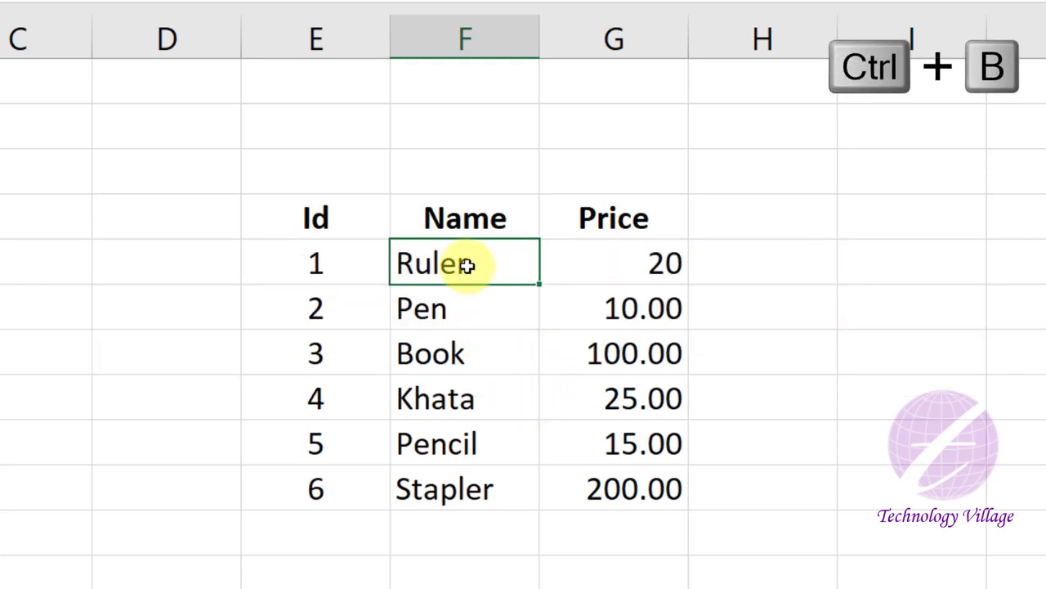
left_click(446, 307)
key("ctrl+u")
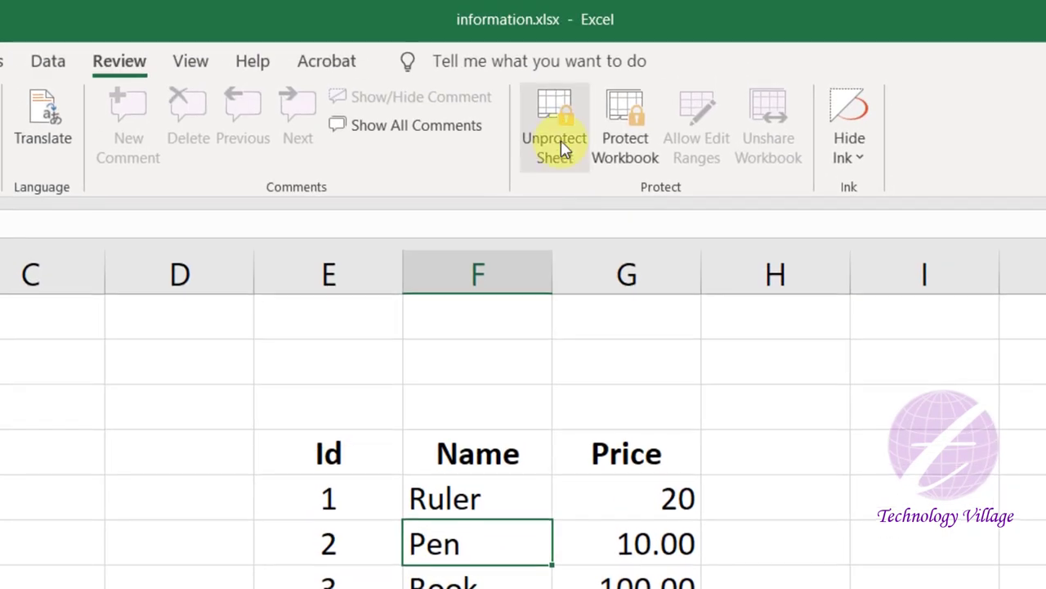
Step: Unprotect Sheet8 with its password, then test editing by bolding and unbolding the Ruler cell
left_click(561, 140)
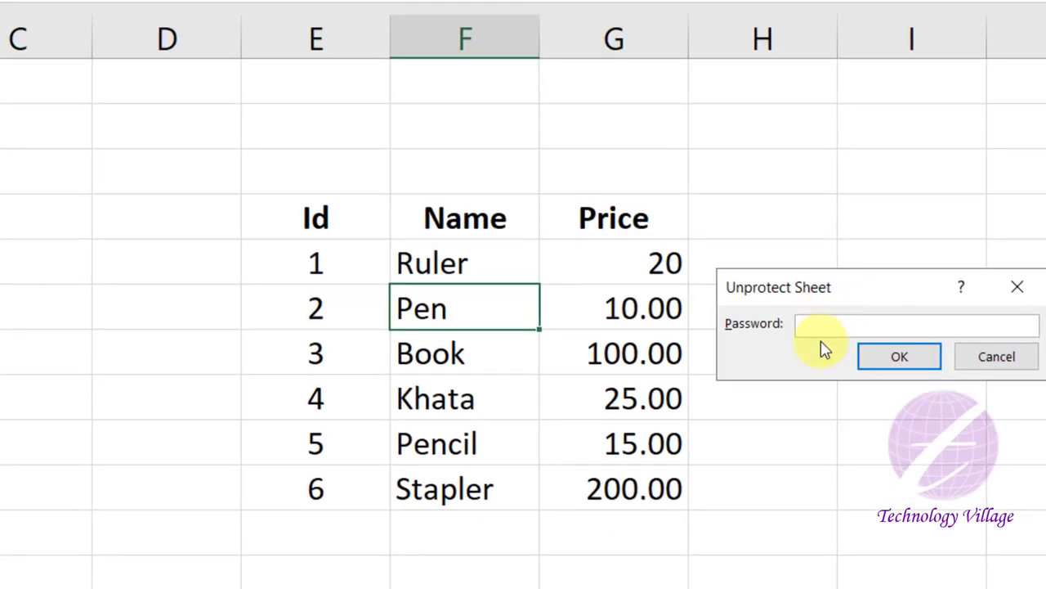
left_click(899, 360)
left_click(451, 260)
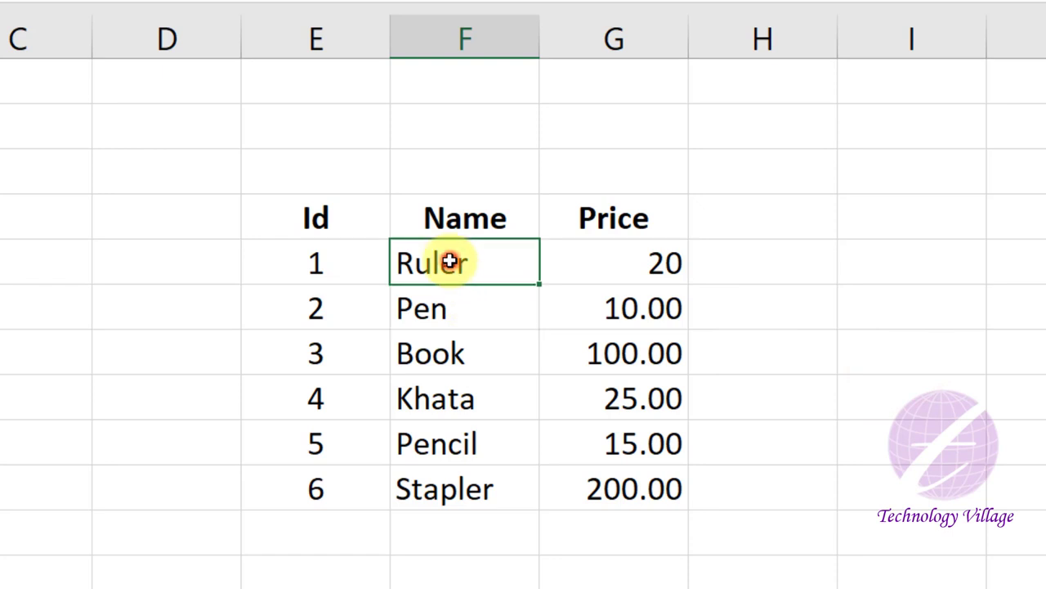
key("ctrl+b")
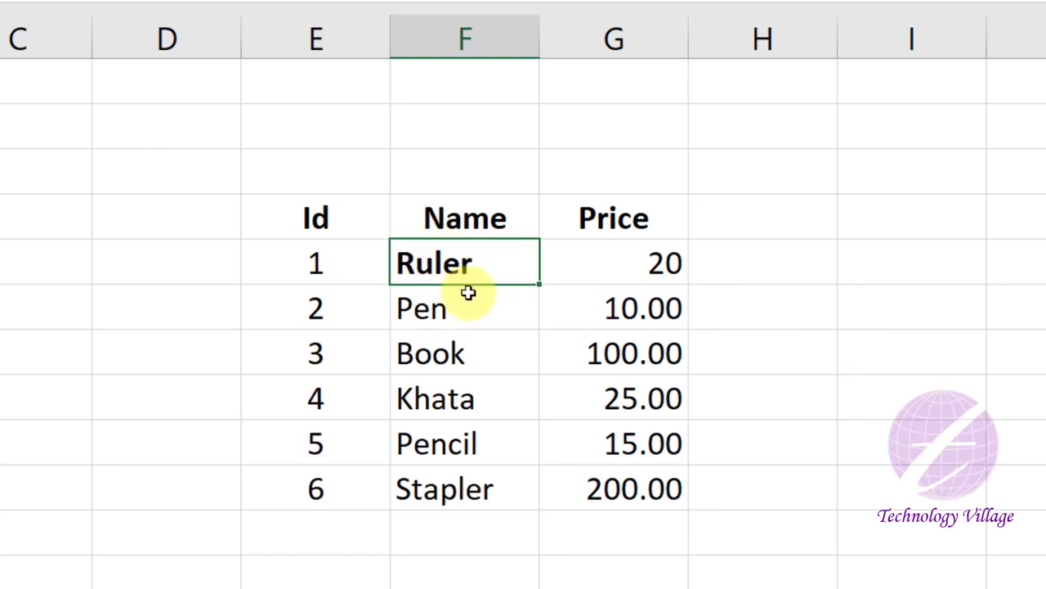
key("ctrl+b")
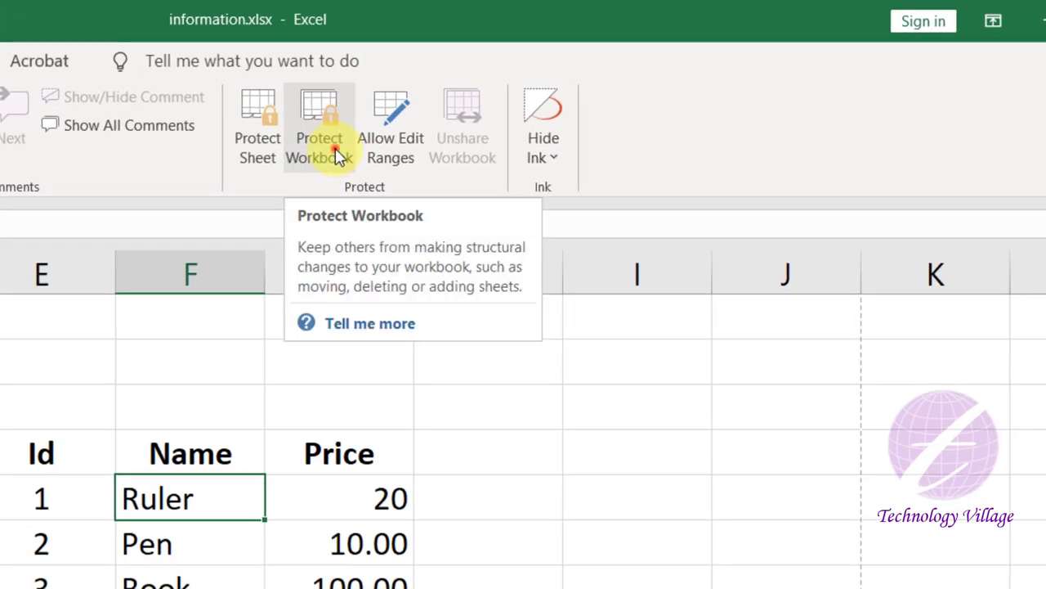
Step: Lock the workbook structure with a confirmed password, then try adding a sheet
left_click(335, 148)
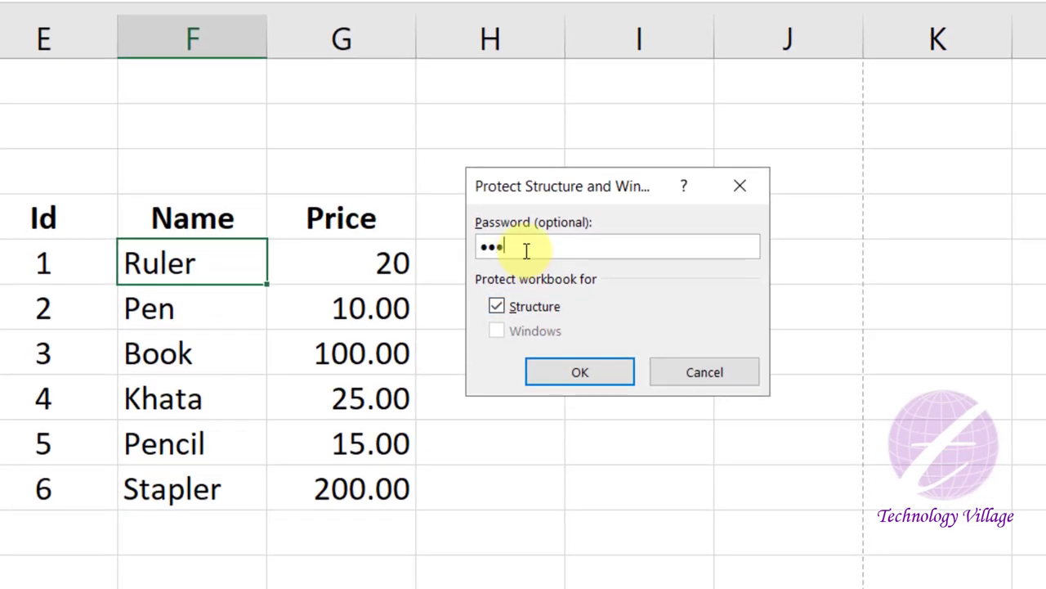
left_click(587, 377)
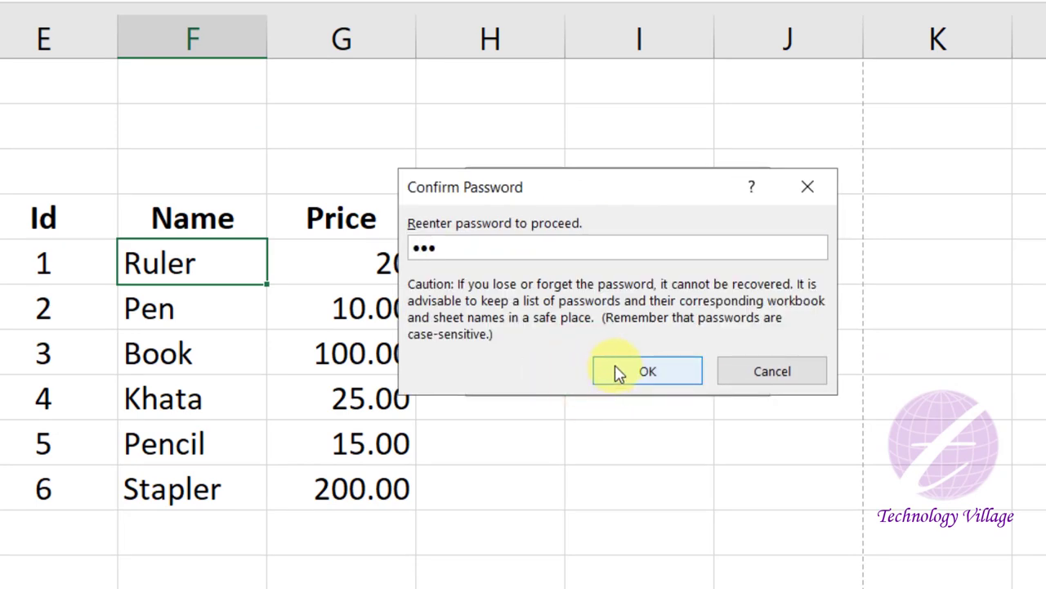
left_click(615, 369)
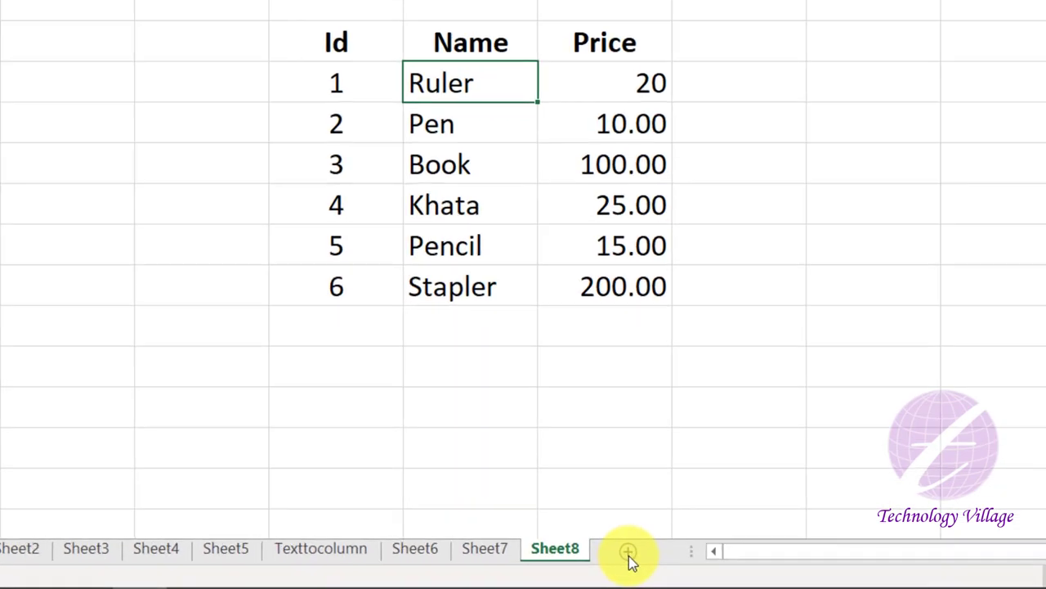
left_click(628, 552)
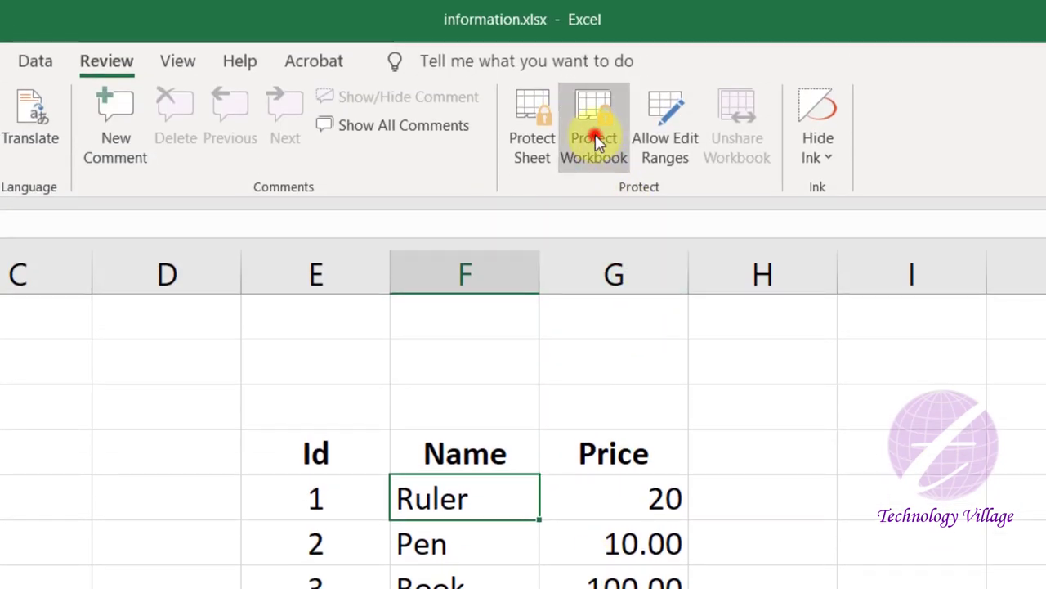
Step: Unprotect the workbook structure by entering its password
left_click(595, 135)
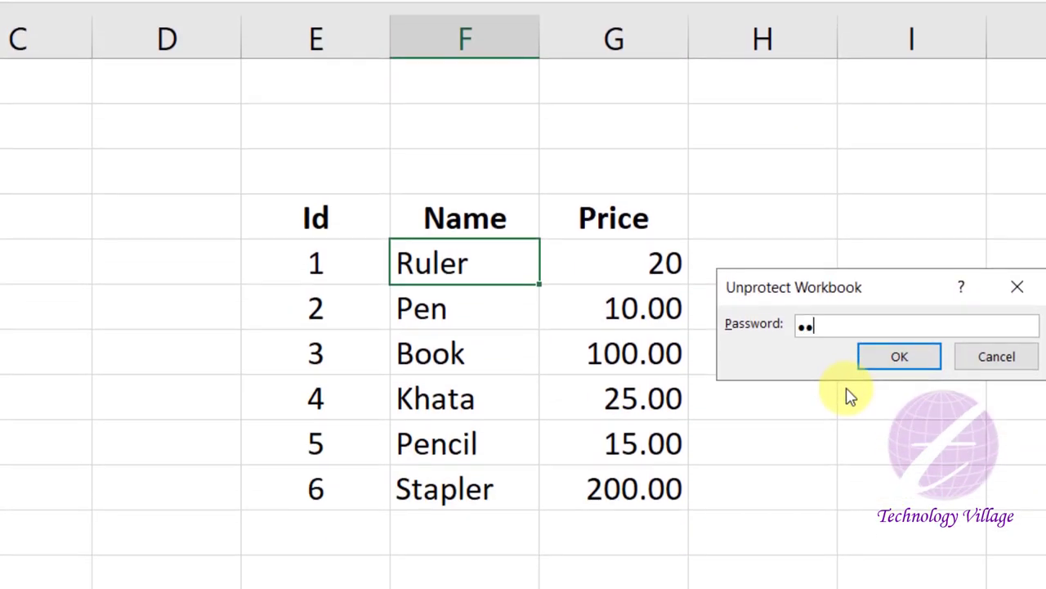
type("3")
left_click(901, 358)
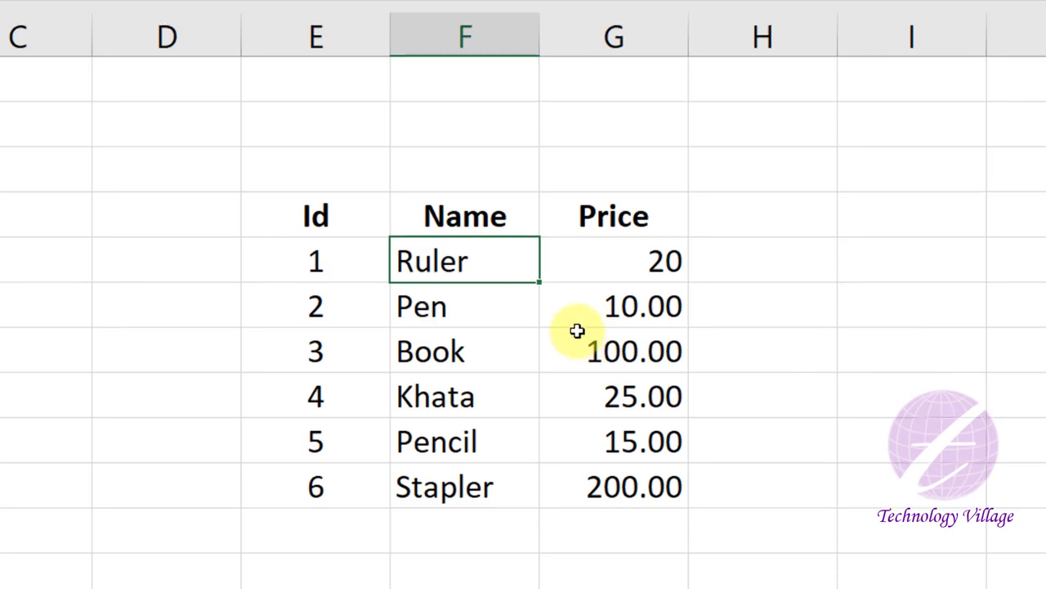
left_click(577, 330)
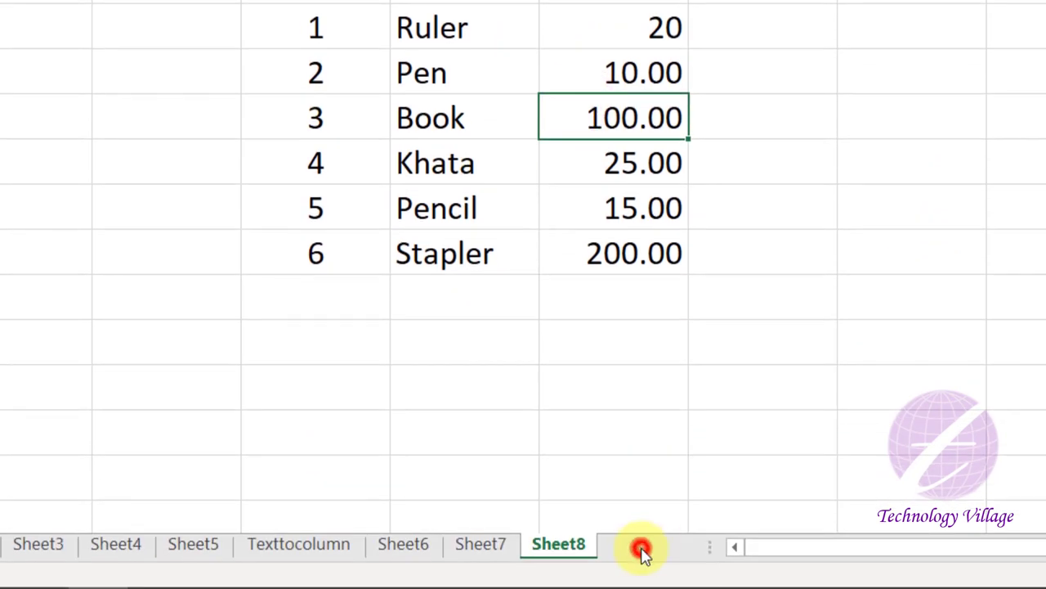
Step: Add a new test sheet after Sheet8, then delete it
left_click(642, 547)
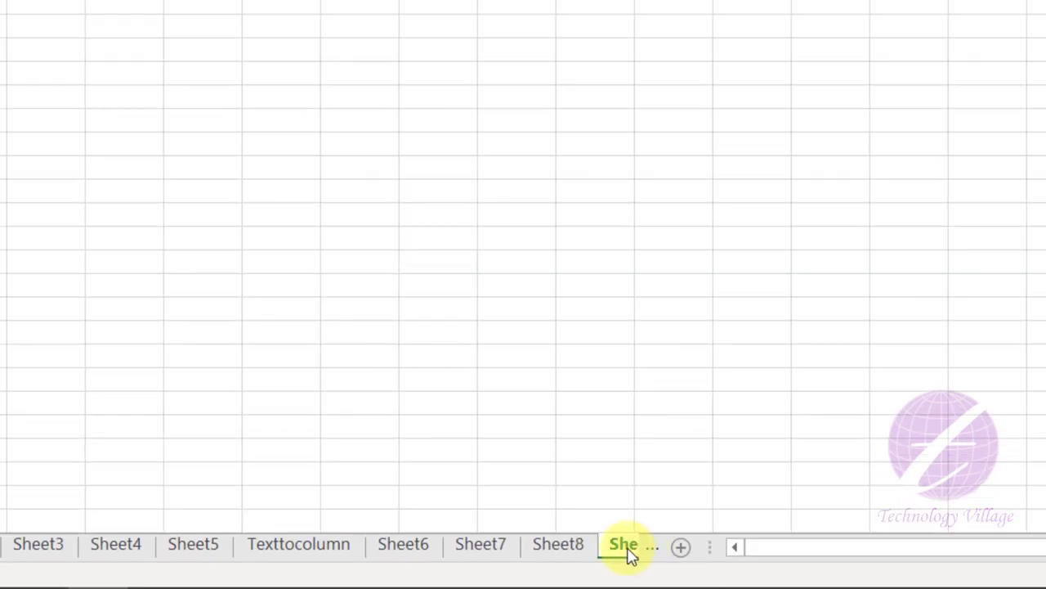
right_click(619, 551)
left_click(685, 233)
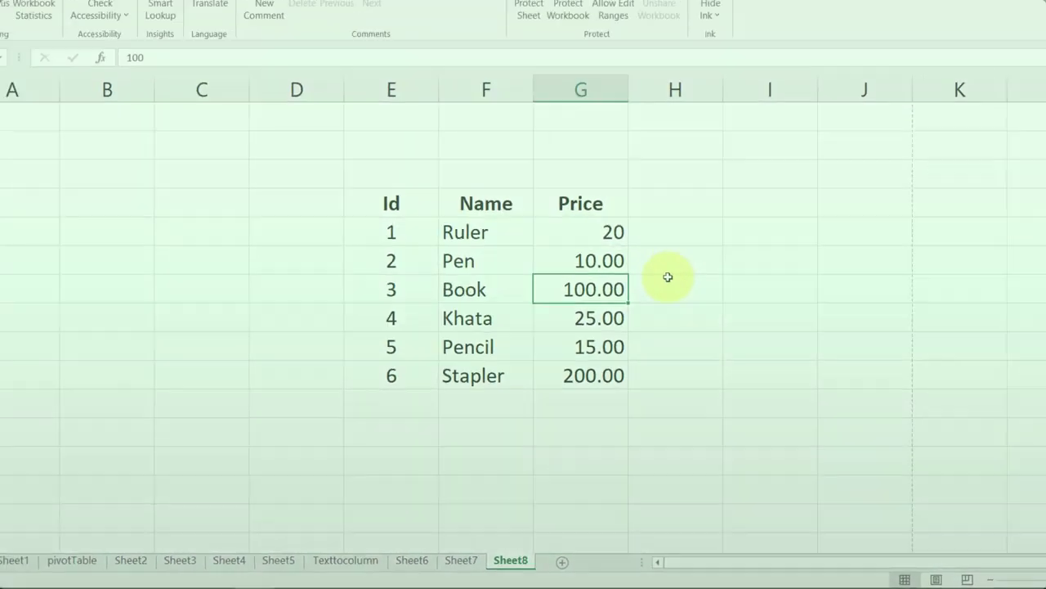